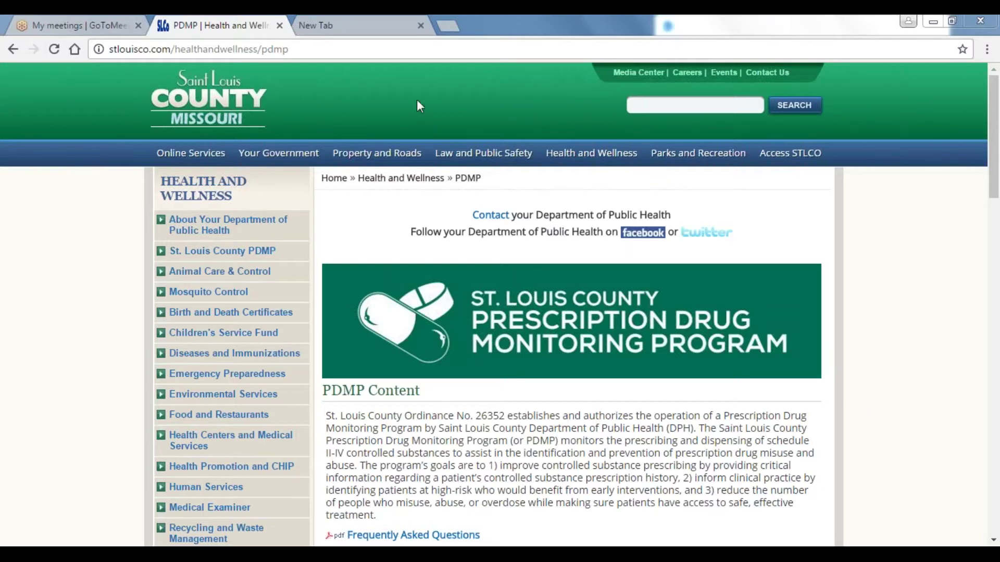
# - Load missouri.pmpaware.net in a new Chrome tab to reach the PDMP login page
pyautogui.click(364, 31)
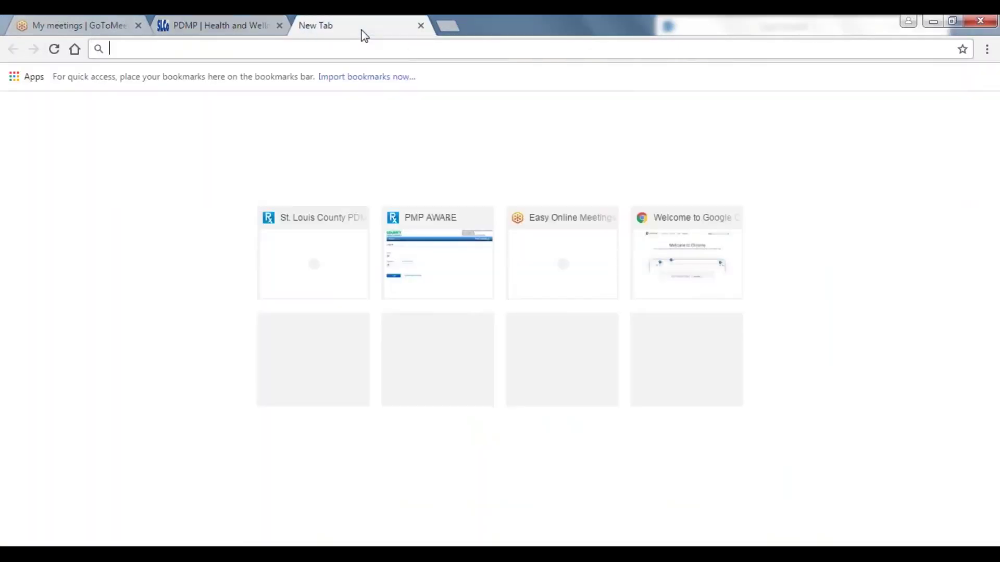
pyautogui.write('missouri.pmpaware.net')
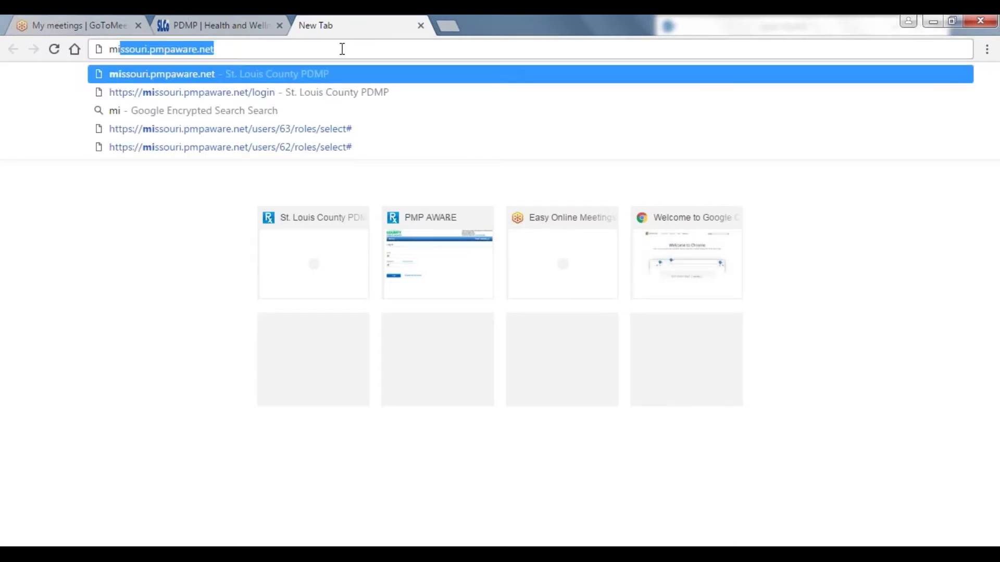
pyautogui.press('Return')
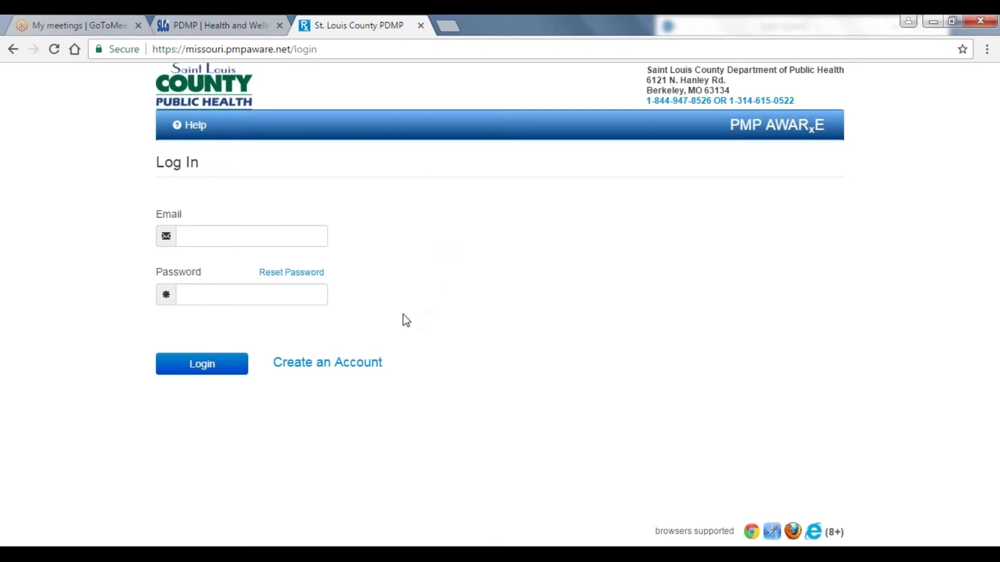
# - Create a new account with the registrant's e-mail and a matching password, then save
pyautogui.click(378, 366)
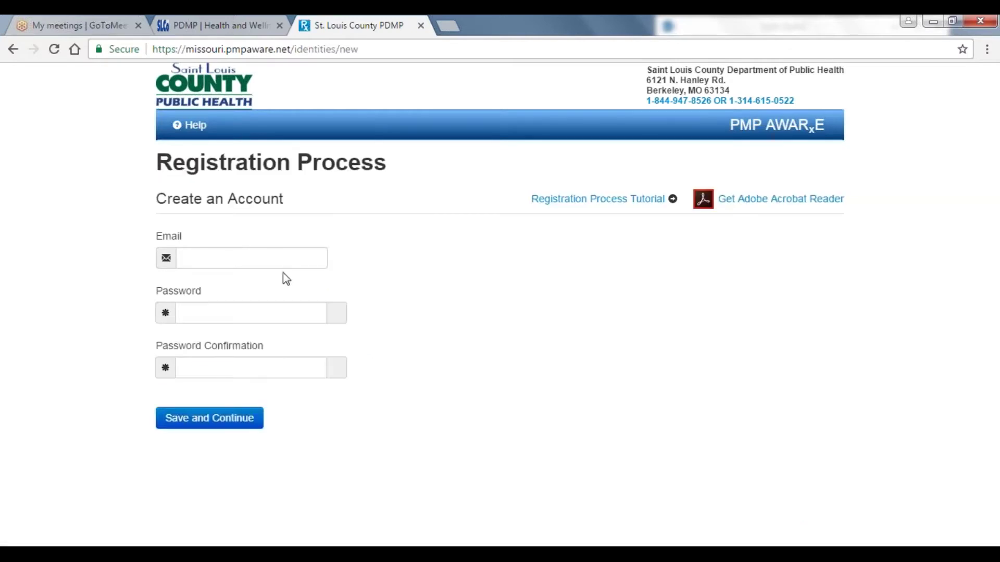
pyautogui.click(280, 267)
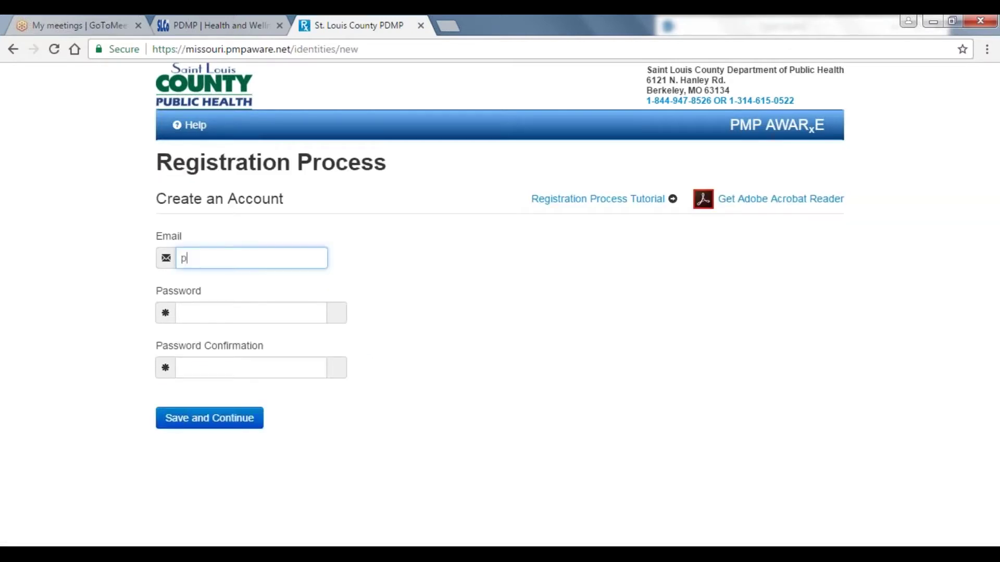
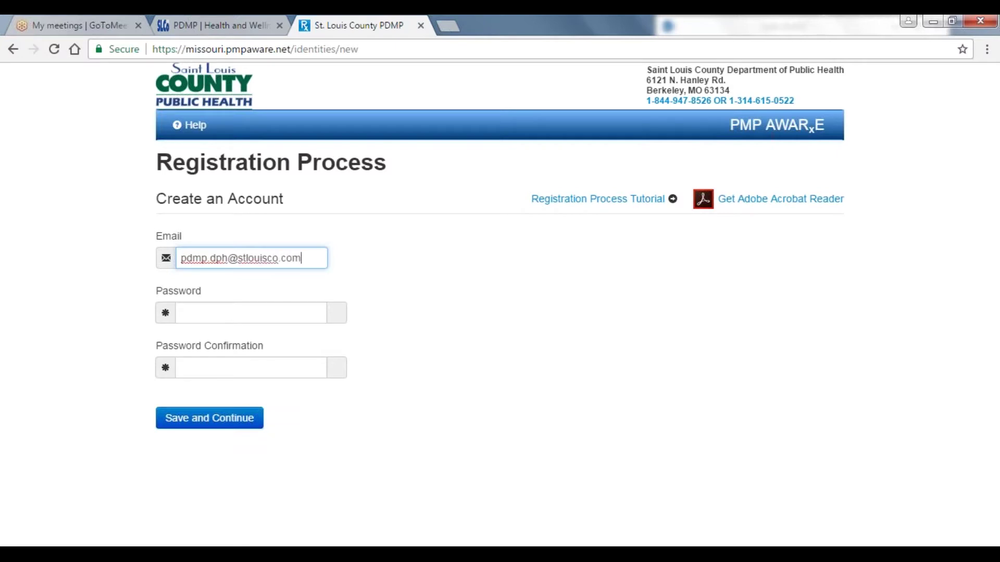
pyautogui.press('Tab')
pyautogui.write('********')
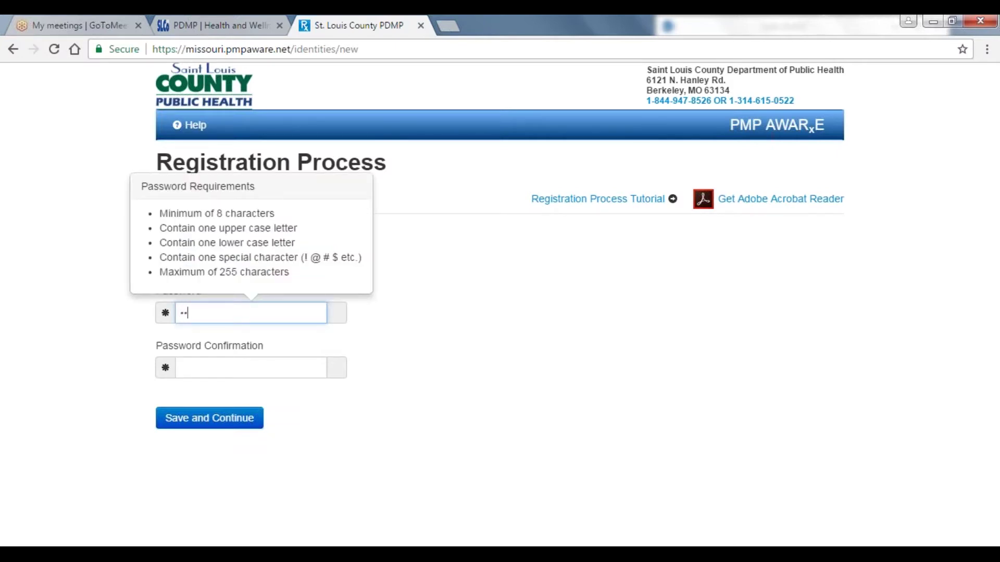
pyautogui.press('Tab')
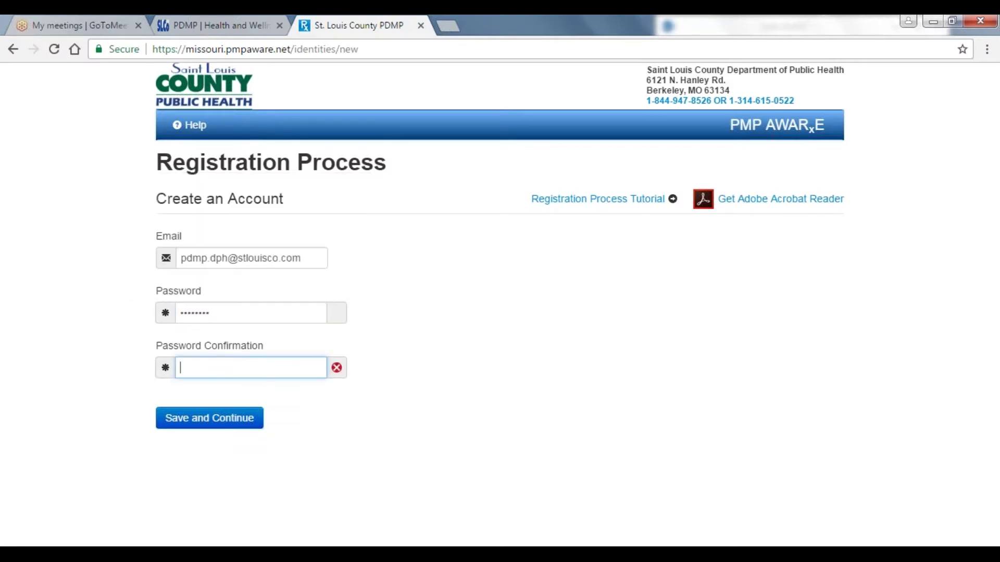
pyautogui.write('********')
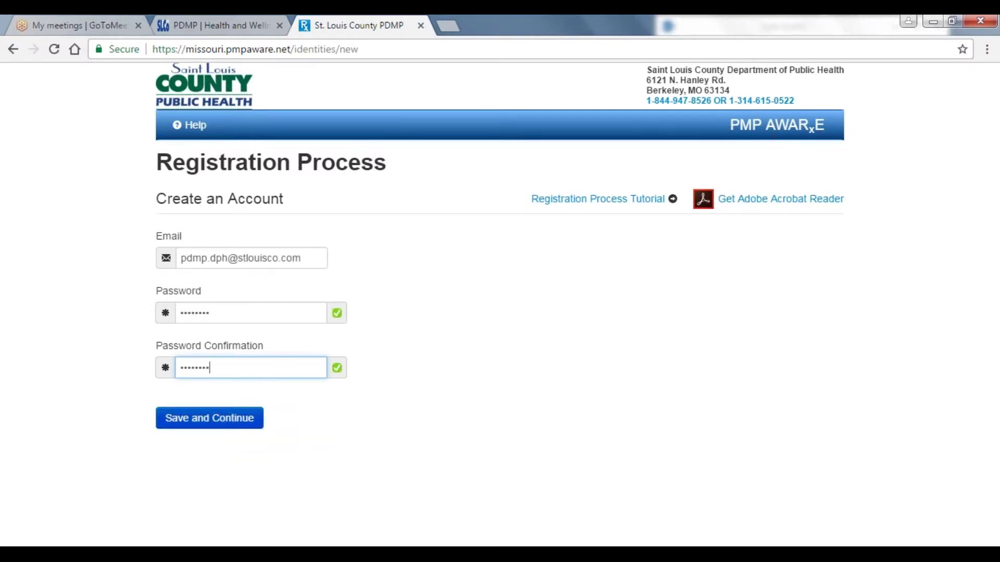
pyautogui.press('Return')
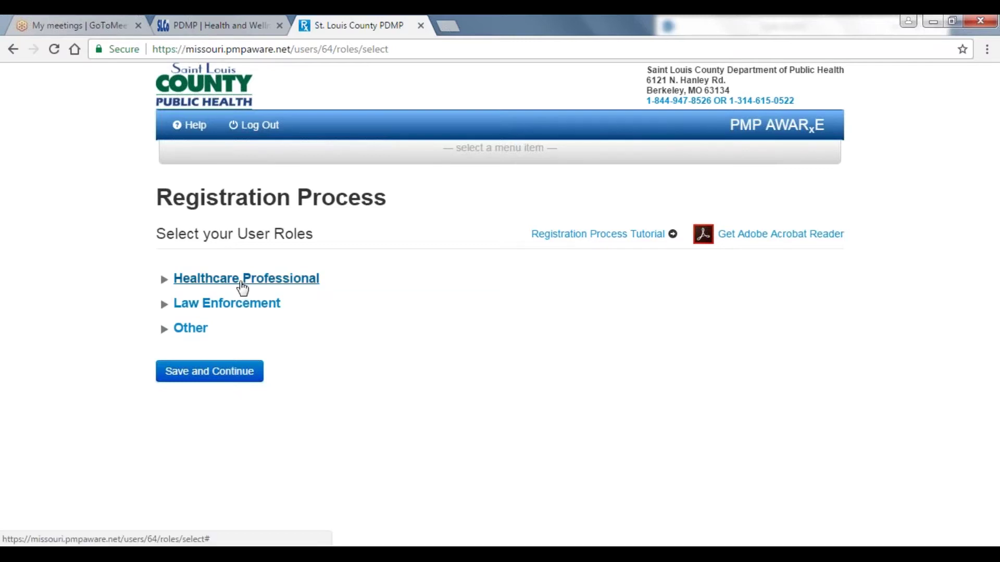
pyautogui.click(242, 279)
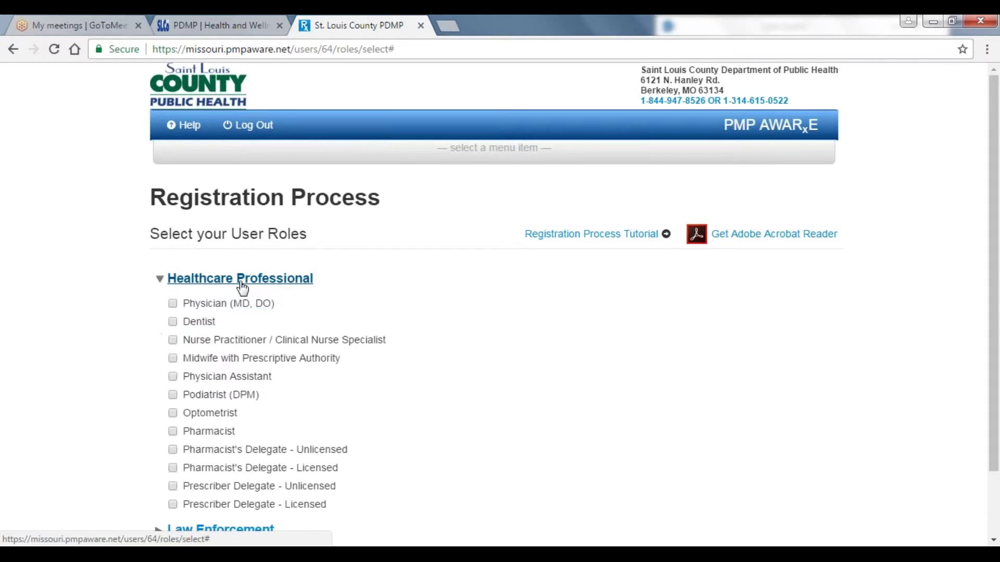
pyautogui.click(241, 281)
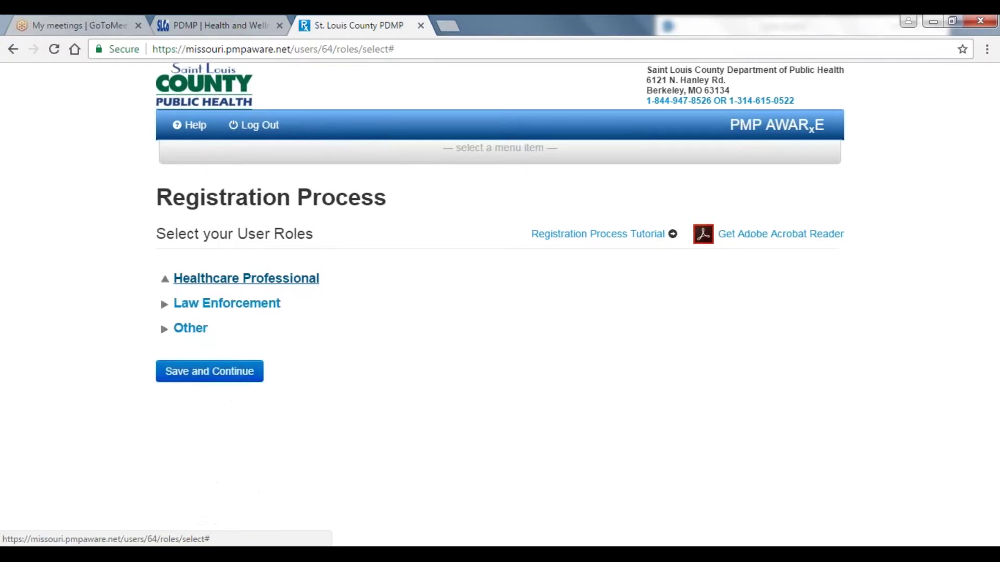
pyautogui.click(224, 304)
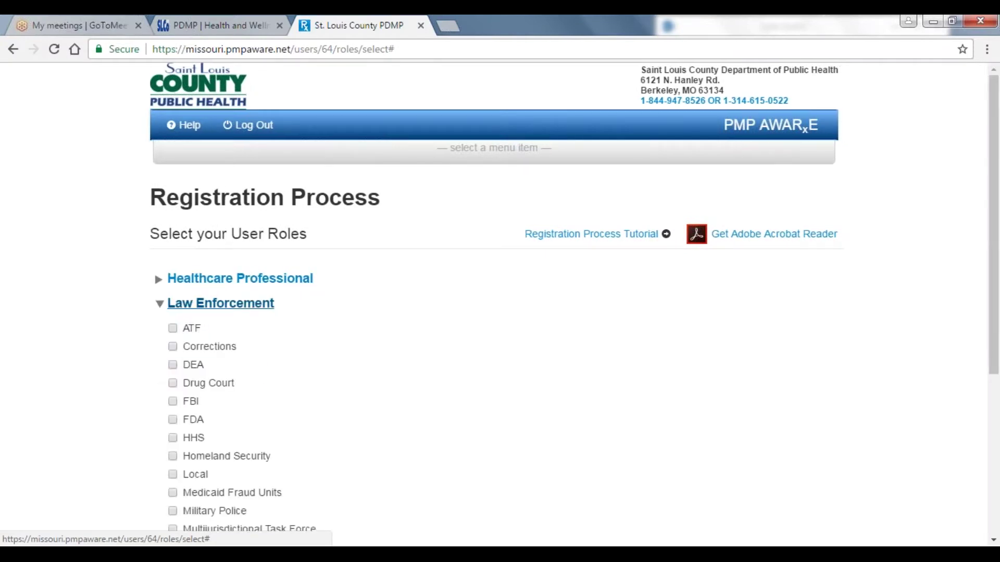
pyautogui.click(233, 307)
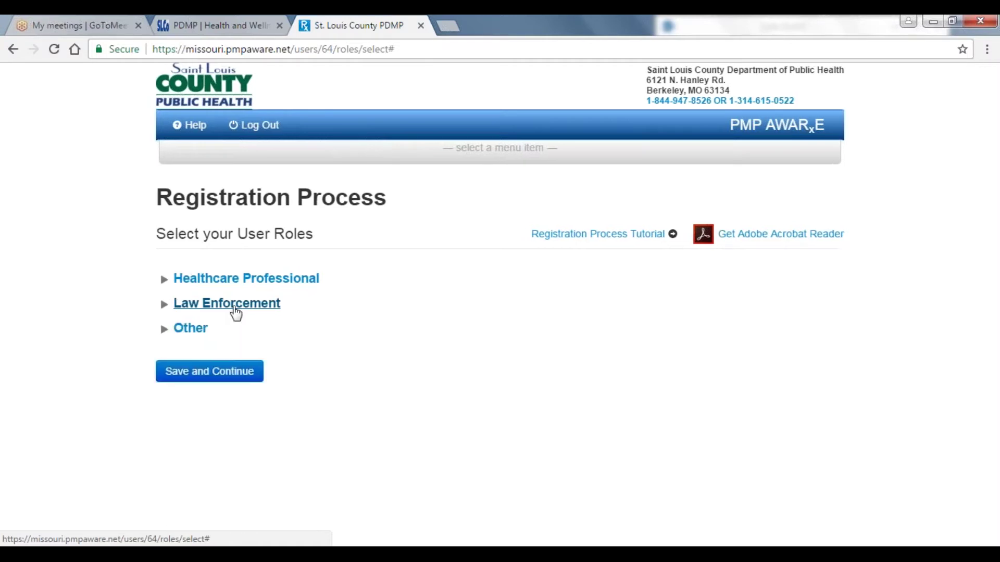
pyautogui.click(205, 336)
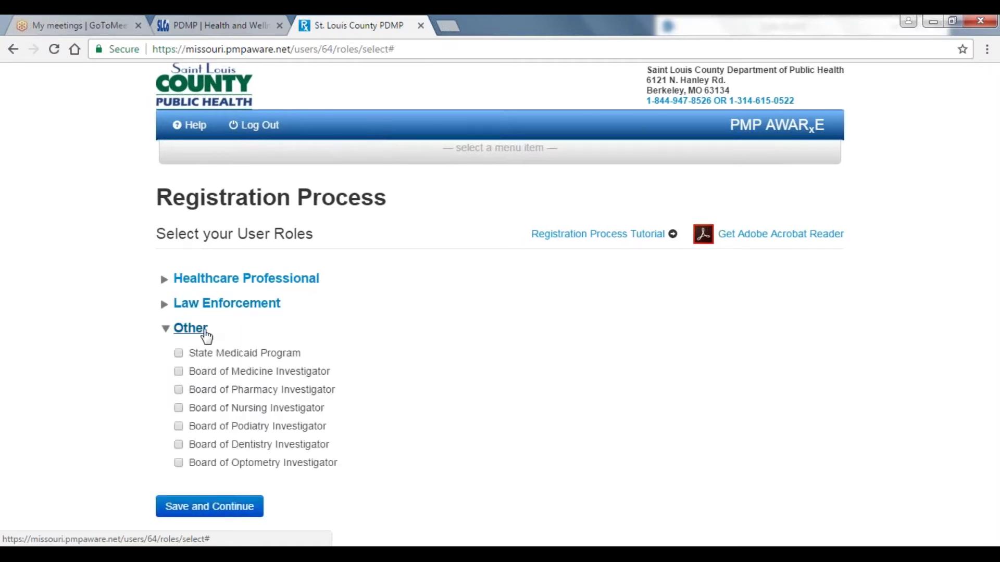
pyautogui.click(205, 334)
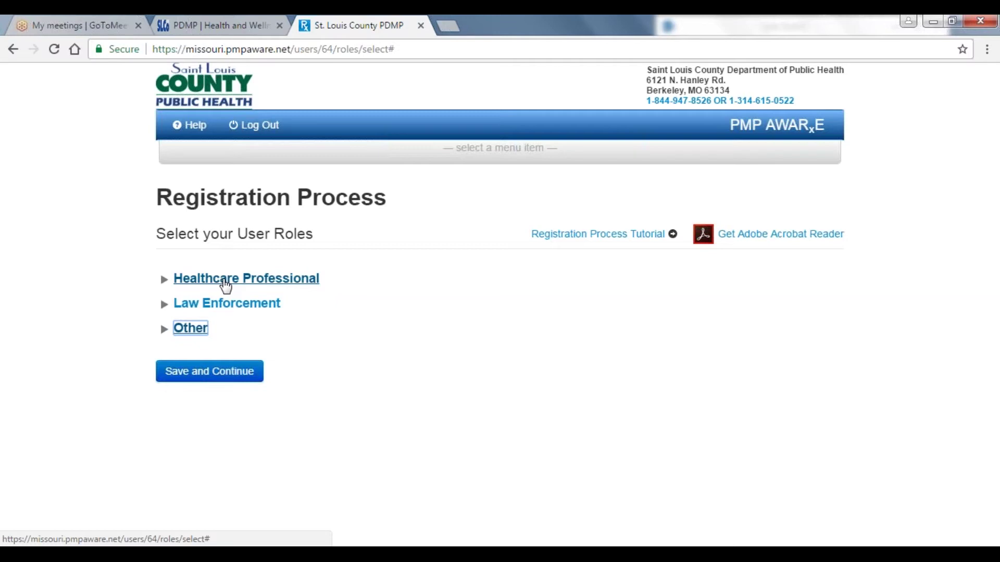
# - Select the Healthcare Professional role Physician (MD, DO) and save it
pyautogui.click(226, 282)
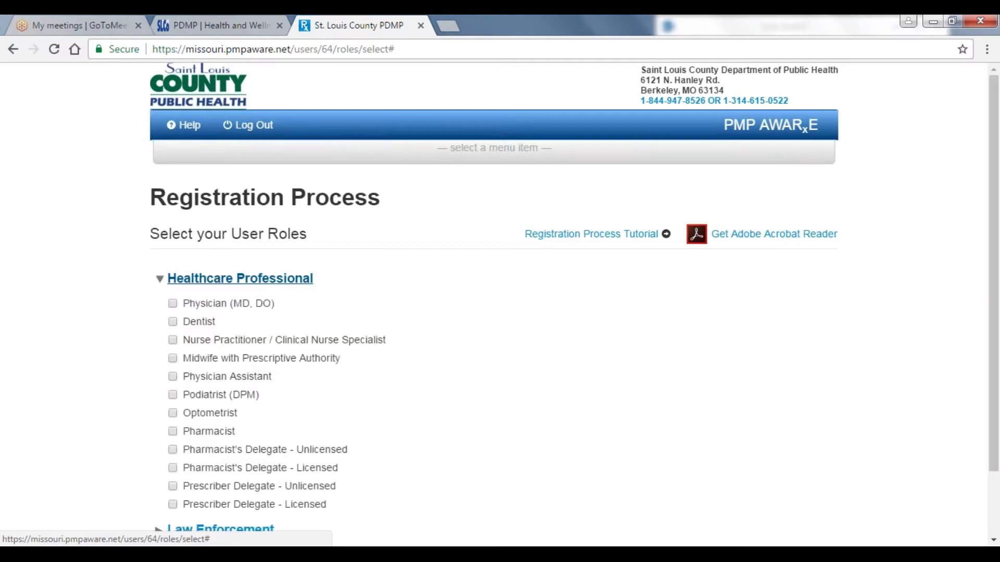
pyautogui.click(173, 303)
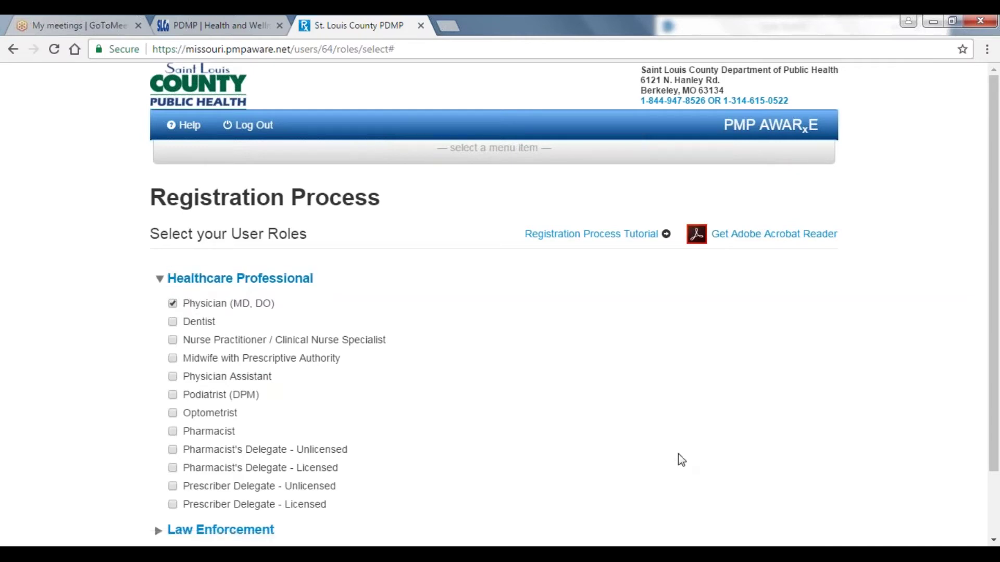
pyautogui.click(993, 541)
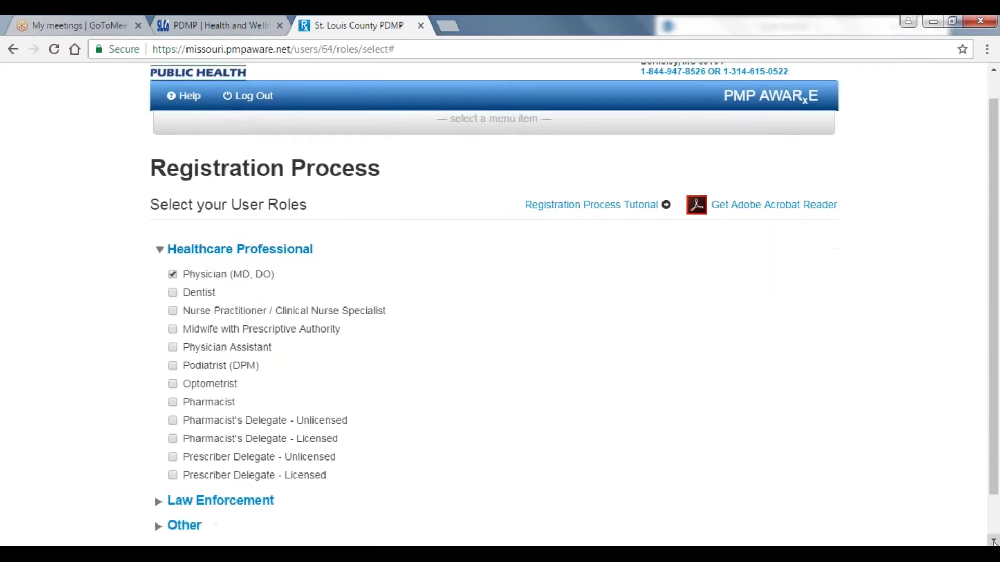
pyautogui.click(993, 542)
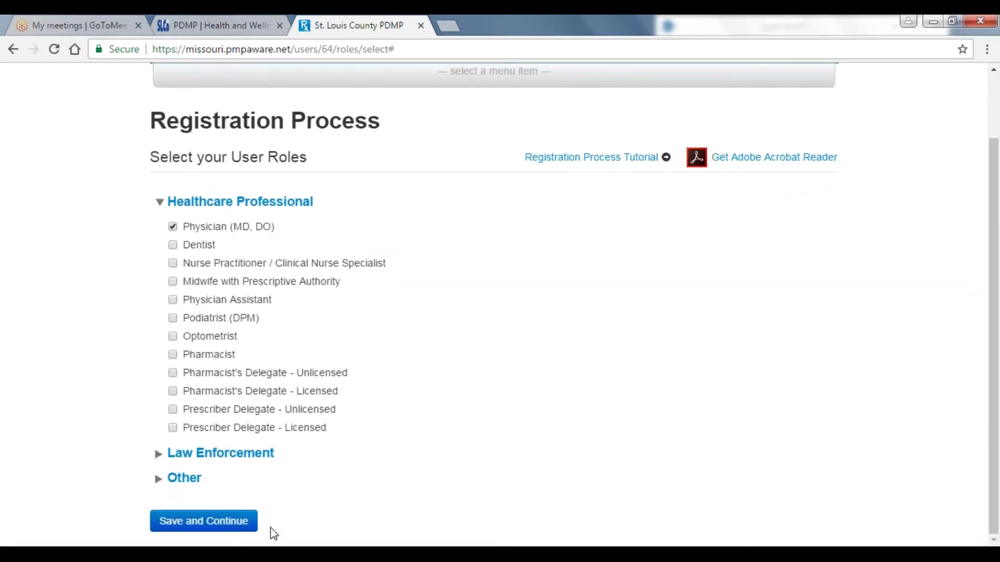
pyautogui.click(250, 522)
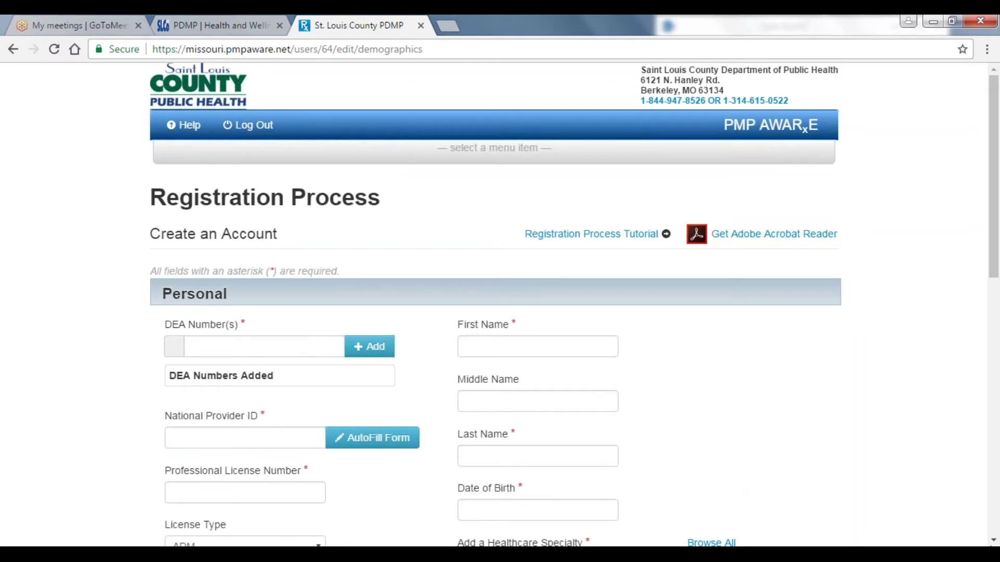
# - Enter the DEA number, NPI and professional license number on the form
pyautogui.click(995, 543)
pyautogui.click(995, 544)
pyautogui.click(995, 544)
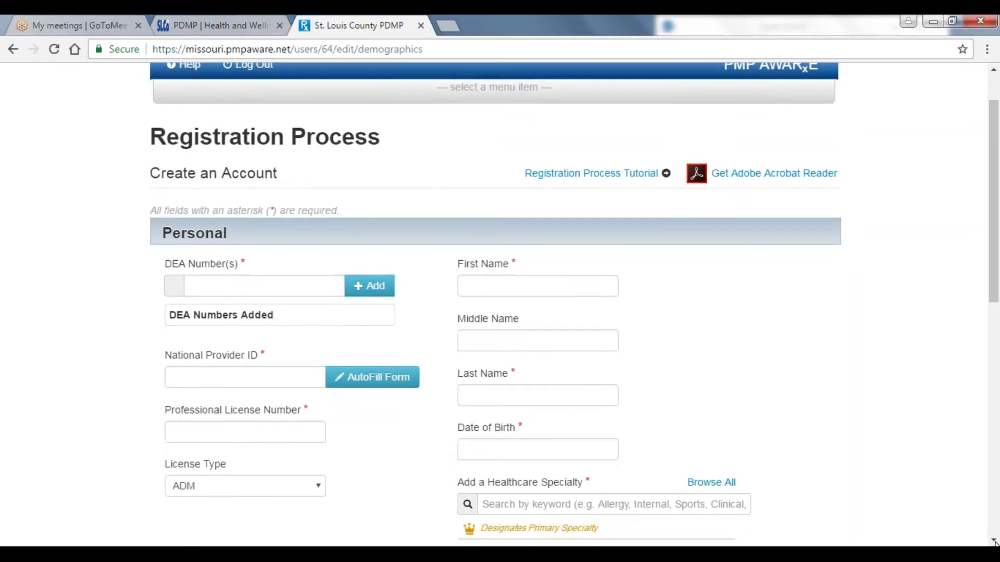
pyautogui.click(995, 543)
pyautogui.click(994, 543)
pyautogui.click(995, 543)
pyautogui.click(994, 543)
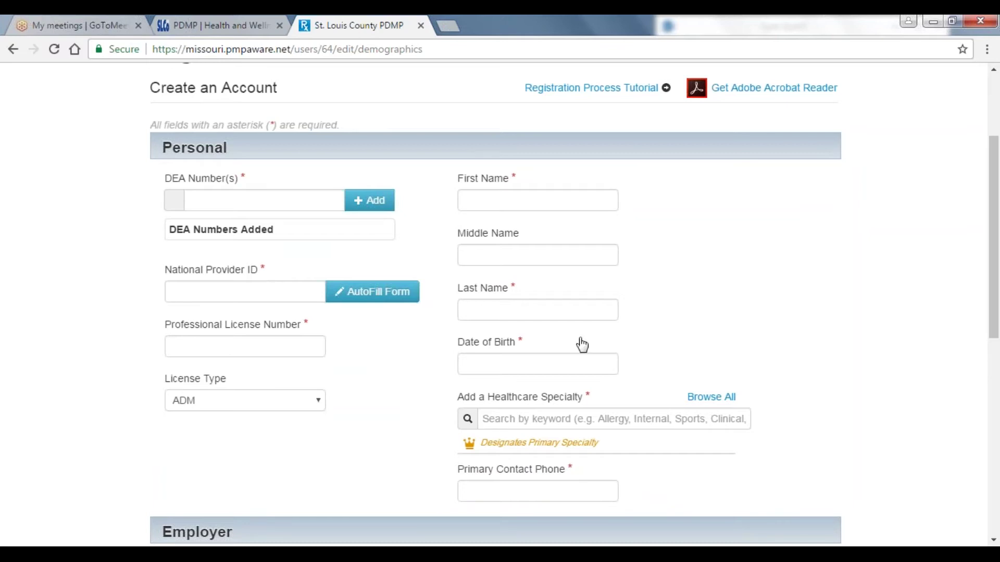
pyautogui.click(291, 200)
pyautogui.write('D')
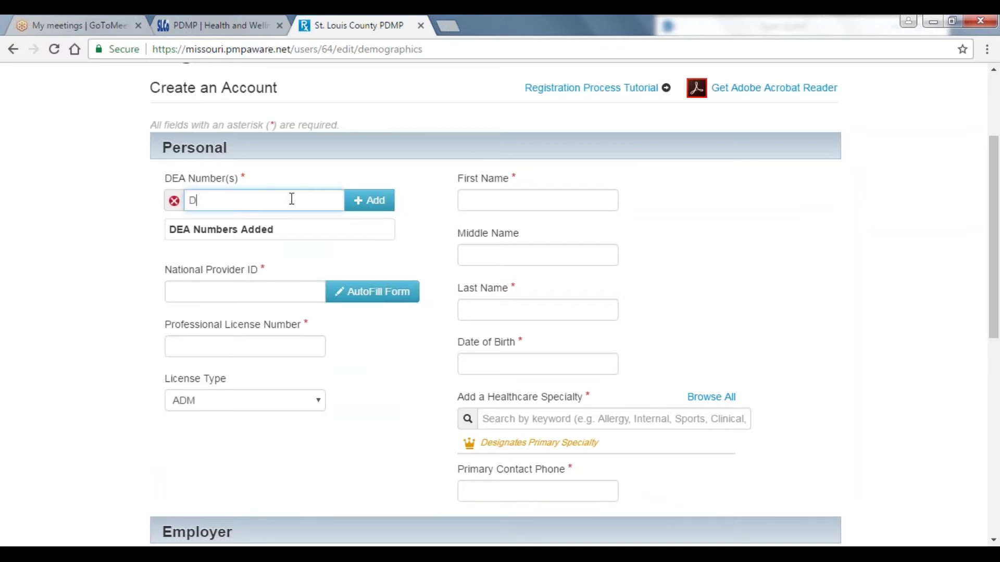
pyautogui.write('A1234567')
pyautogui.click(262, 292)
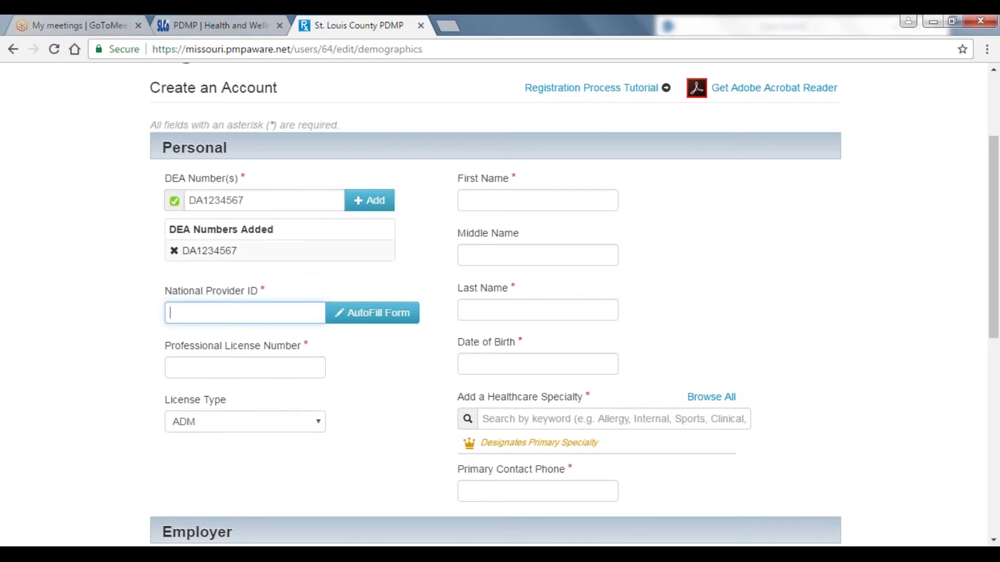
pyautogui.write('12345678')
pyautogui.click(262, 364)
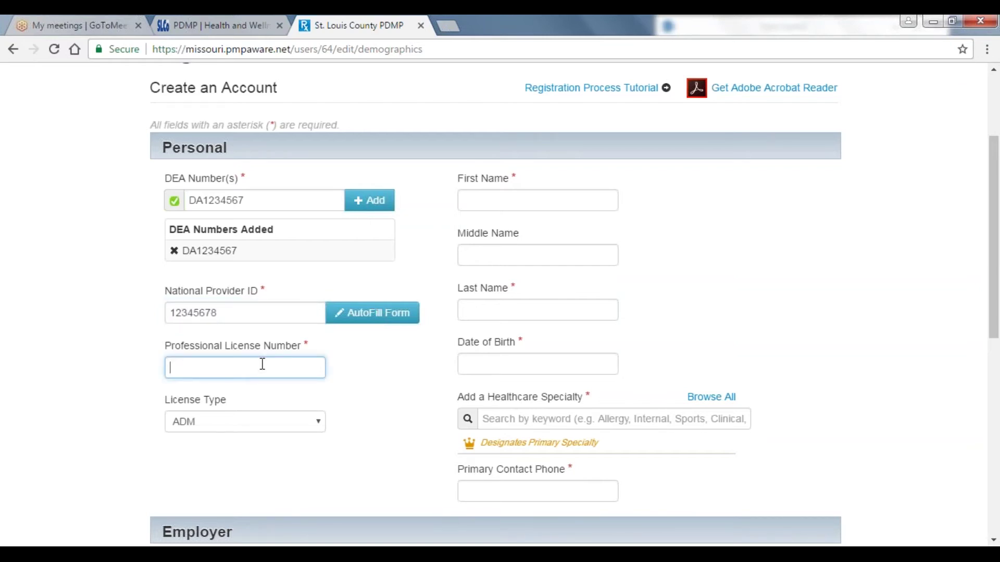
pyautogui.write('12345678')
# - Fill in the registrant's first and last name and birth date 01/01/1975
pyautogui.click(505, 203)
pyautogui.write('John')
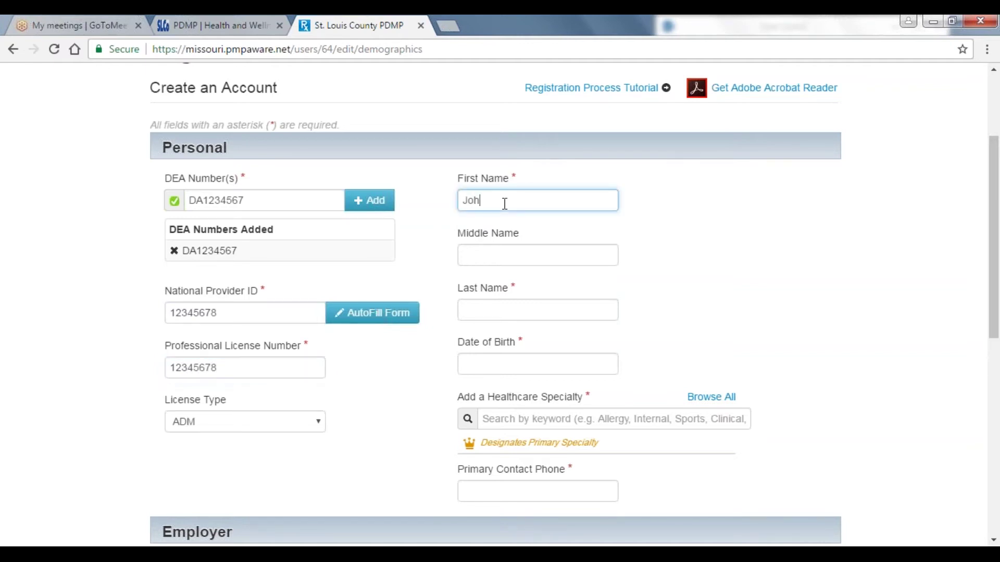
pyautogui.press('Tab')
pyautogui.press('Tab')
pyautogui.write('Doe')
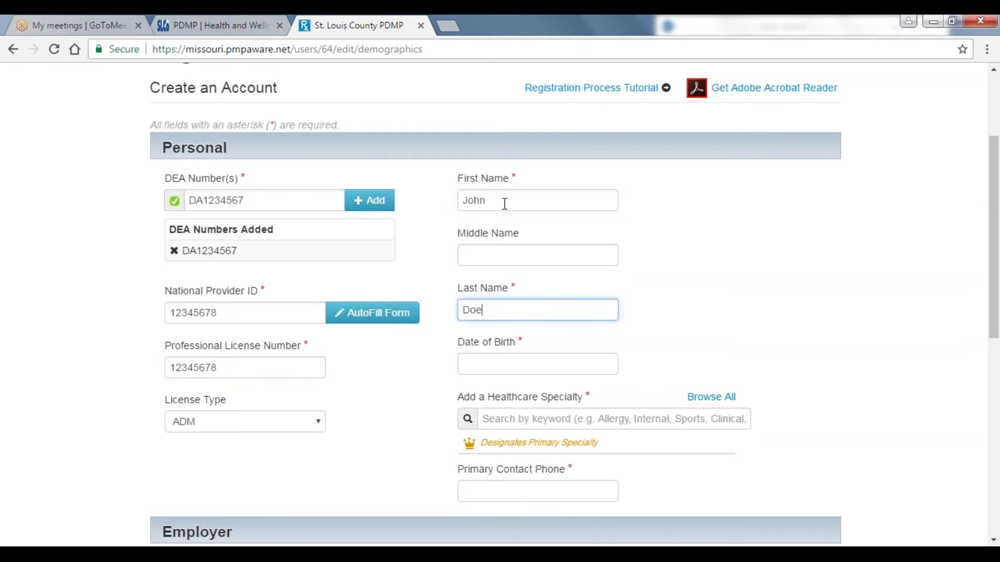
pyautogui.press('Tab')
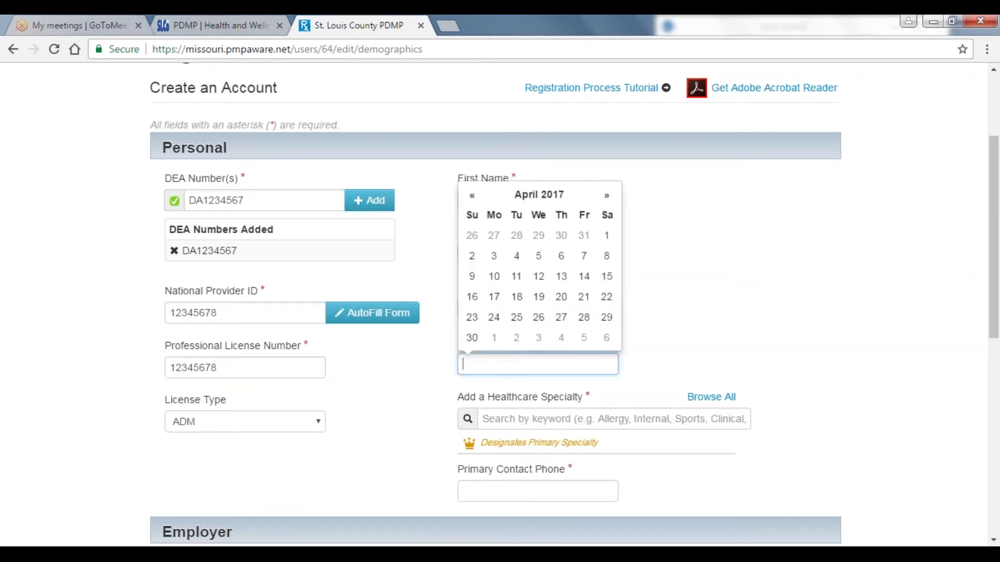
pyautogui.write('01/01')
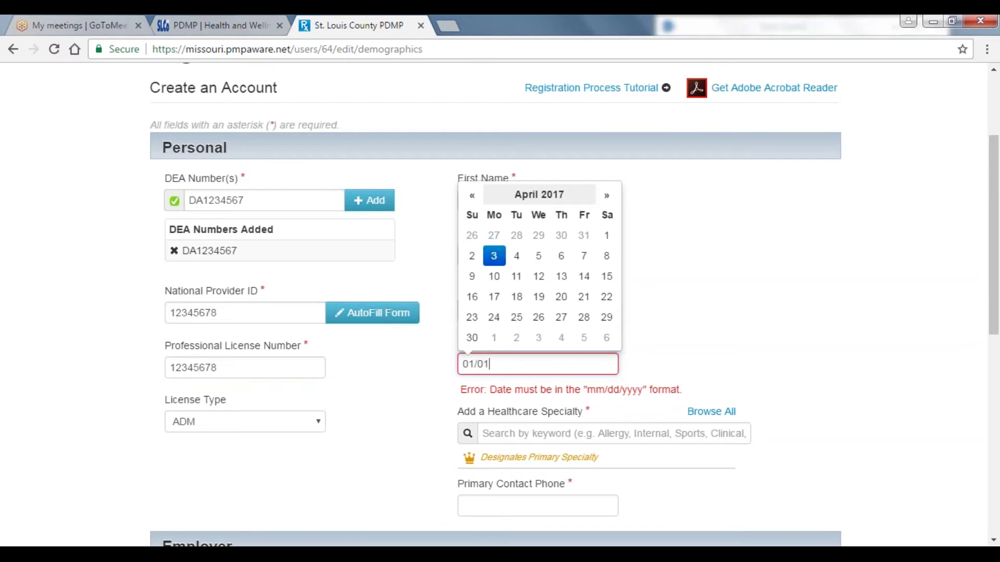
pyautogui.write('/1975')
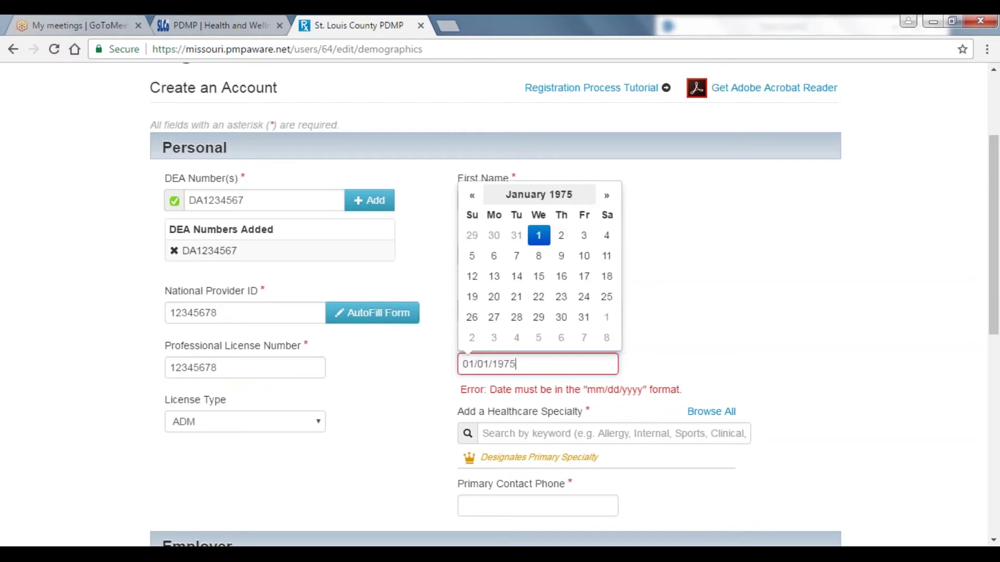
pyautogui.click(696, 337)
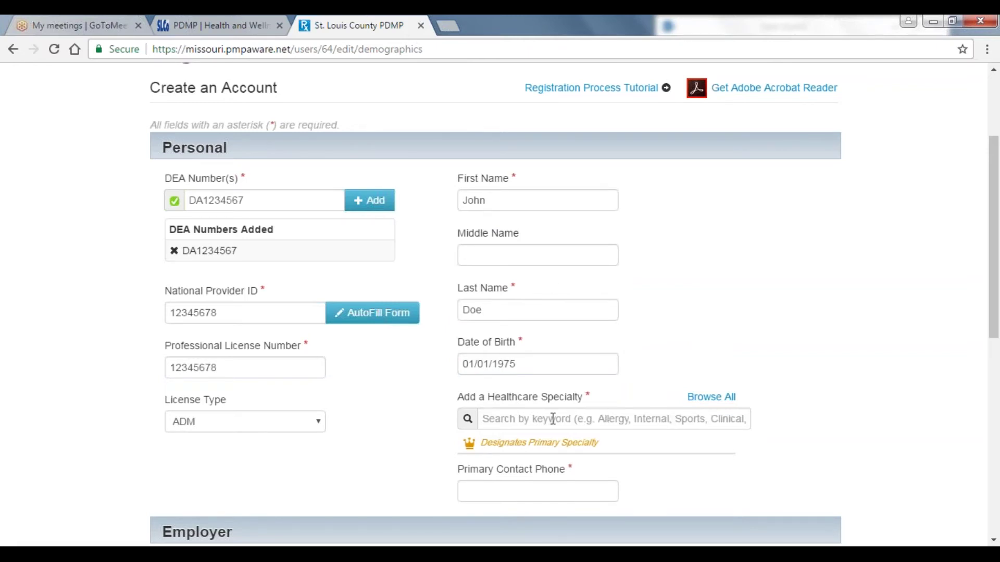
# - Add Allergy & Immunology as the healthcare specialty
pyautogui.click(570, 420)
pyautogui.write('a')
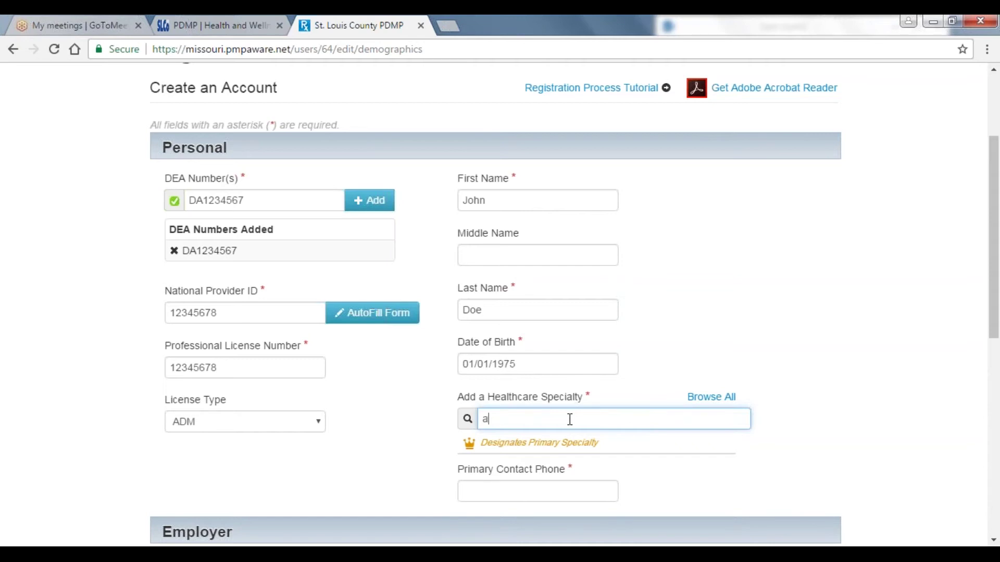
pyautogui.click(560, 476)
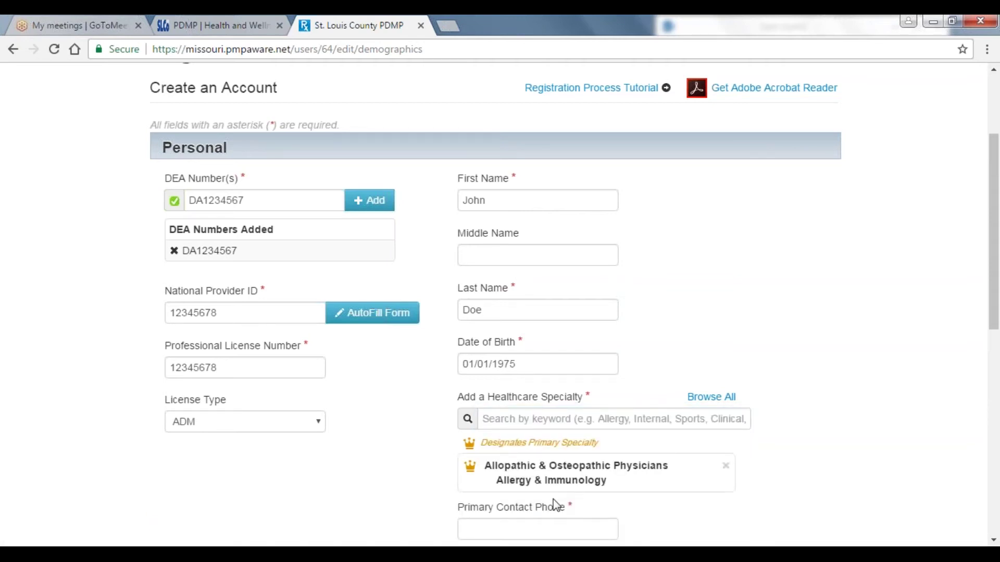
# - Enter the primary contact phone number
pyautogui.click(549, 530)
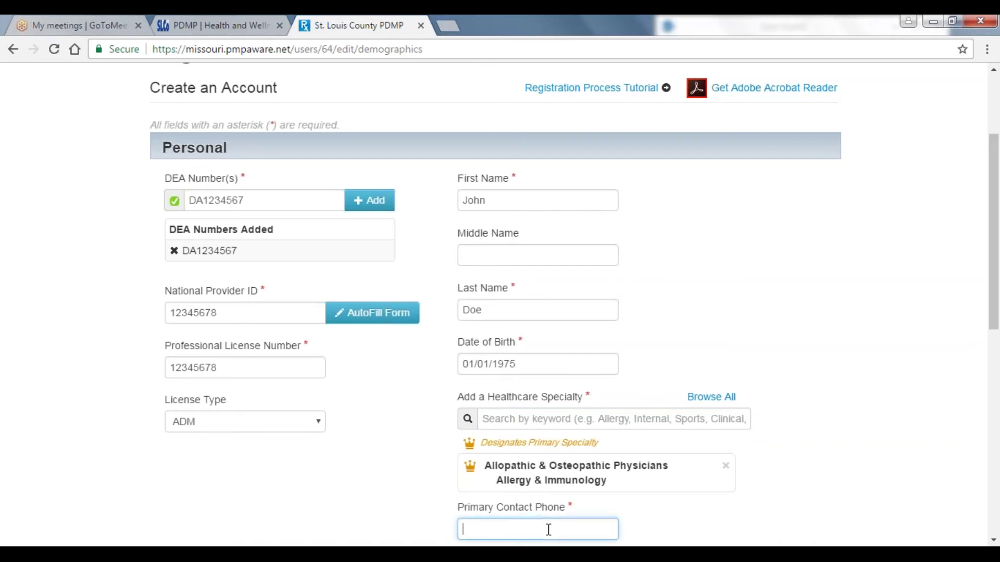
pyautogui.click(993, 542)
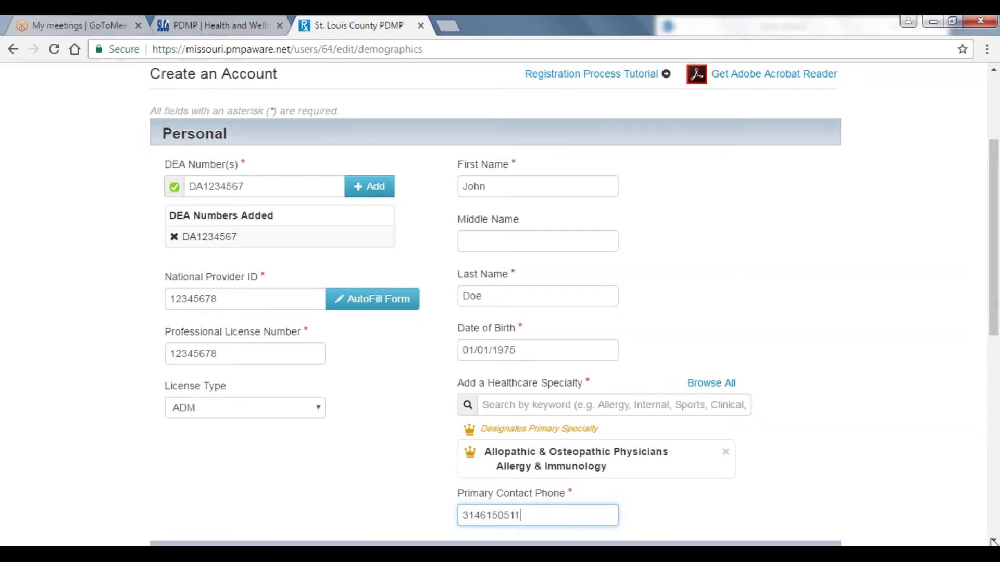
pyautogui.moveTo(993, 542); pyautogui.dragTo(993, 542)
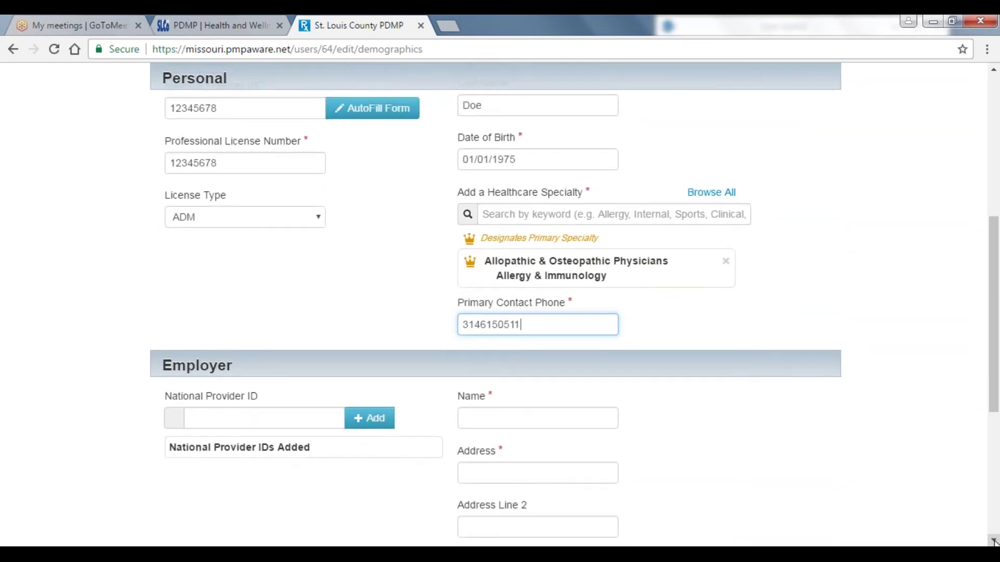
# - Enter St. Louis County as the employer name, with its street address and city
pyautogui.scroll(-3, 993, 542)
pyautogui.scroll(-2, 993, 542)
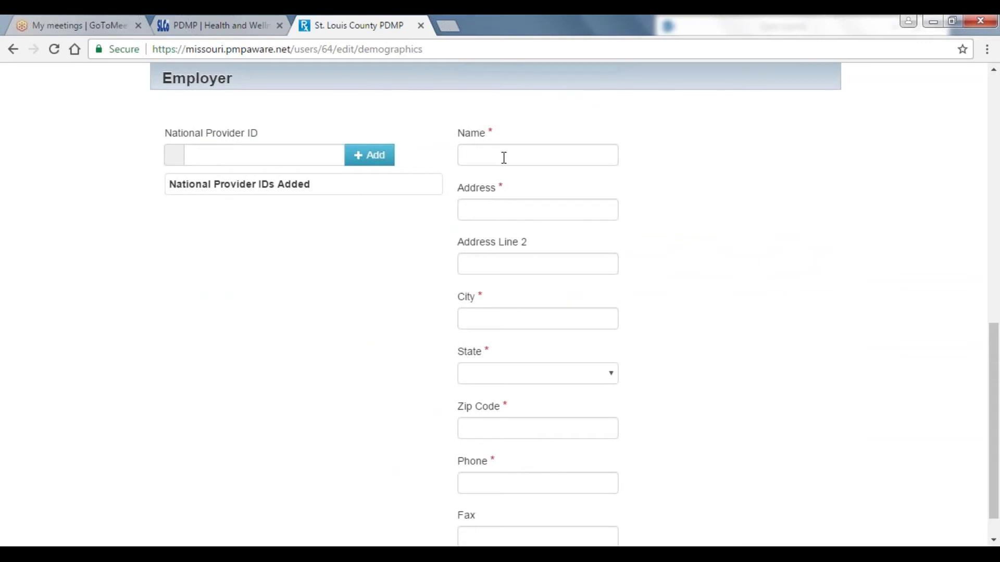
pyautogui.click(505, 158)
pyautogui.write('St.')
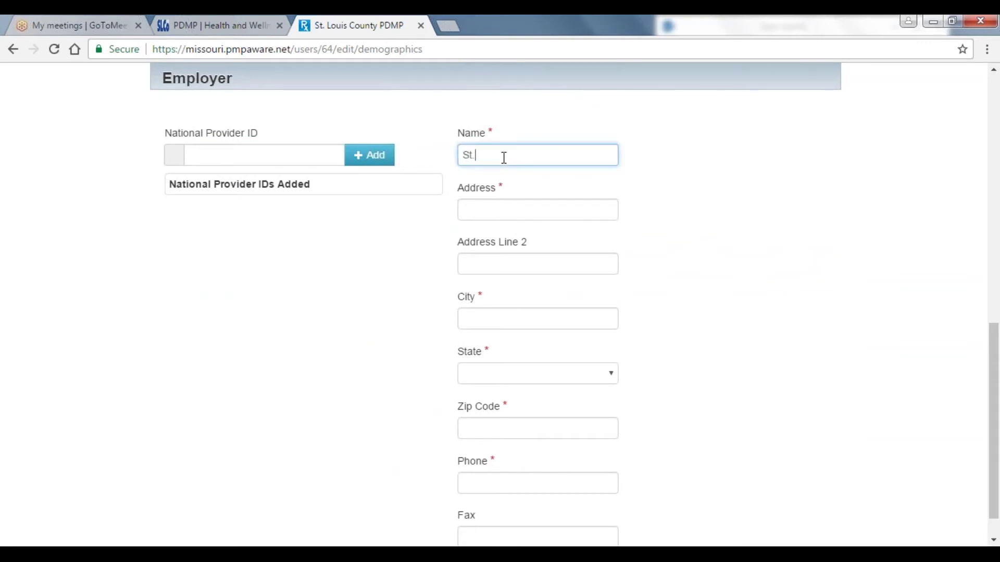
pyautogui.write(' Louis County')
pyautogui.press('Tab')
pyautogui.write('6121 ')
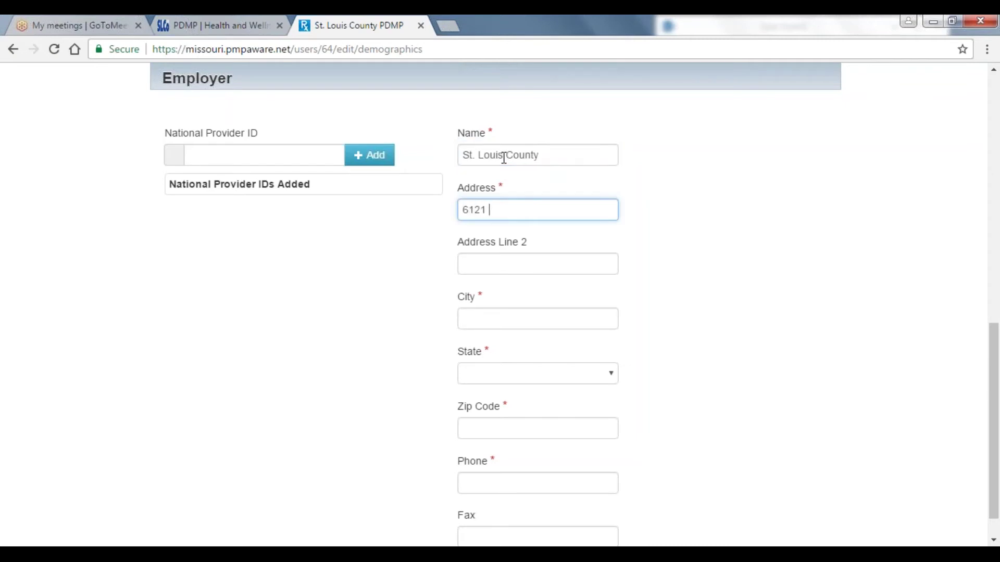
pyautogui.write('N Hanley')
pyautogui.press('Tab')
pyautogui.press('Tab')
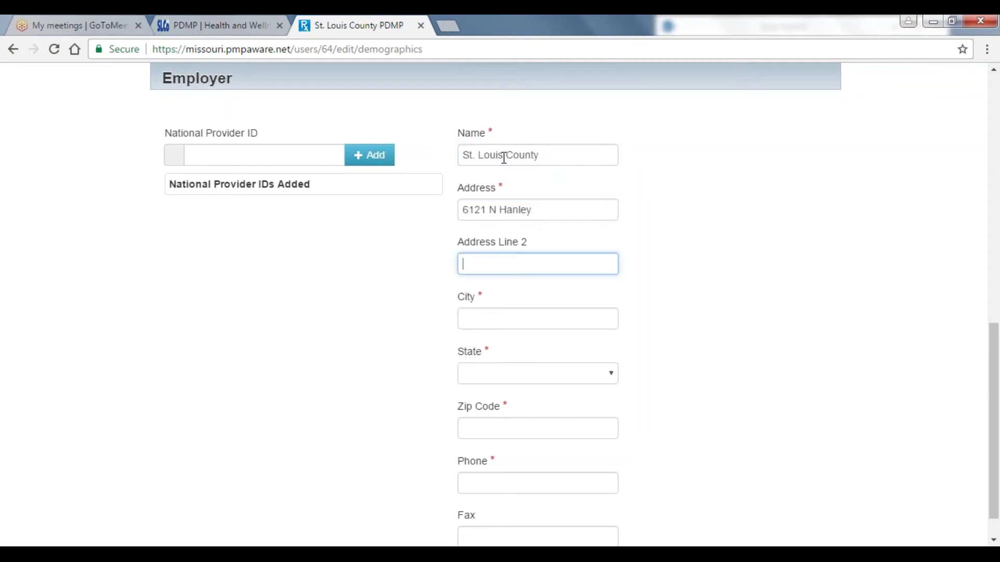
pyautogui.write('Bee')
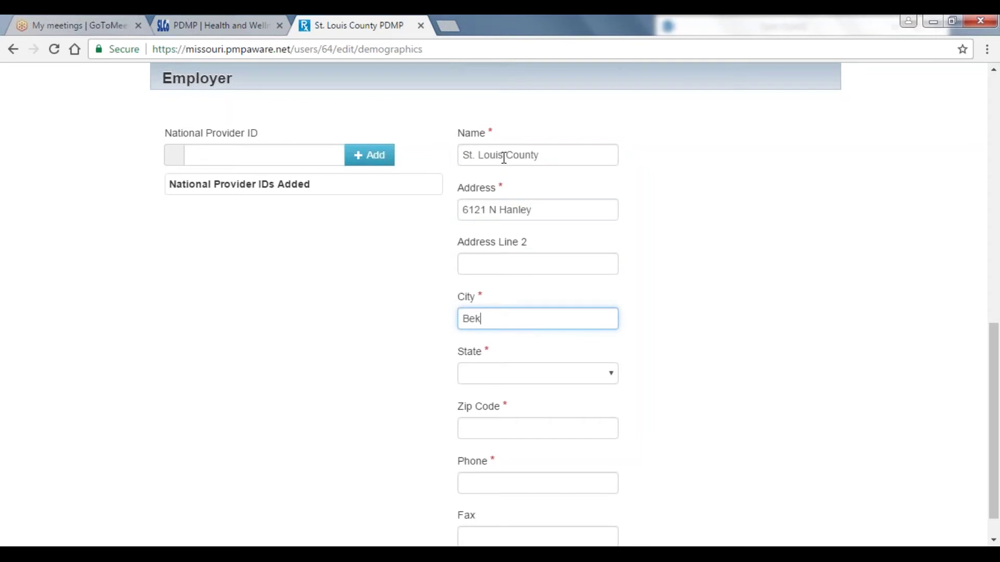
pyautogui.press('BackSpace')
pyautogui.write('rkeley')
# - Set the employer state to Missouri, add zip code and phone, and submit the registration
pyautogui.press('Tab')
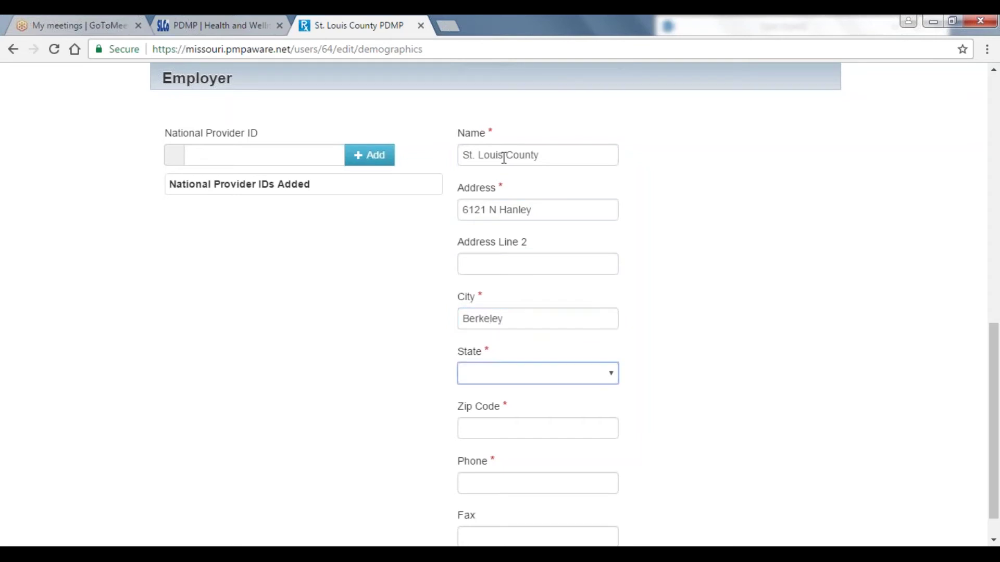
pyautogui.press('m')
pyautogui.click(616, 374)
pyautogui.scroll(-3, 614, 356)
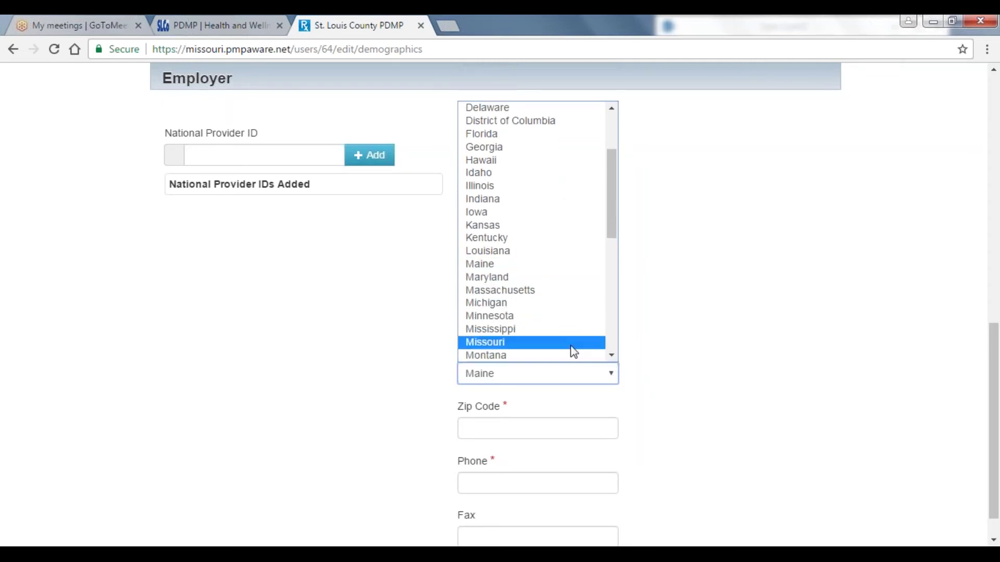
pyautogui.click(573, 347)
pyautogui.click(547, 426)
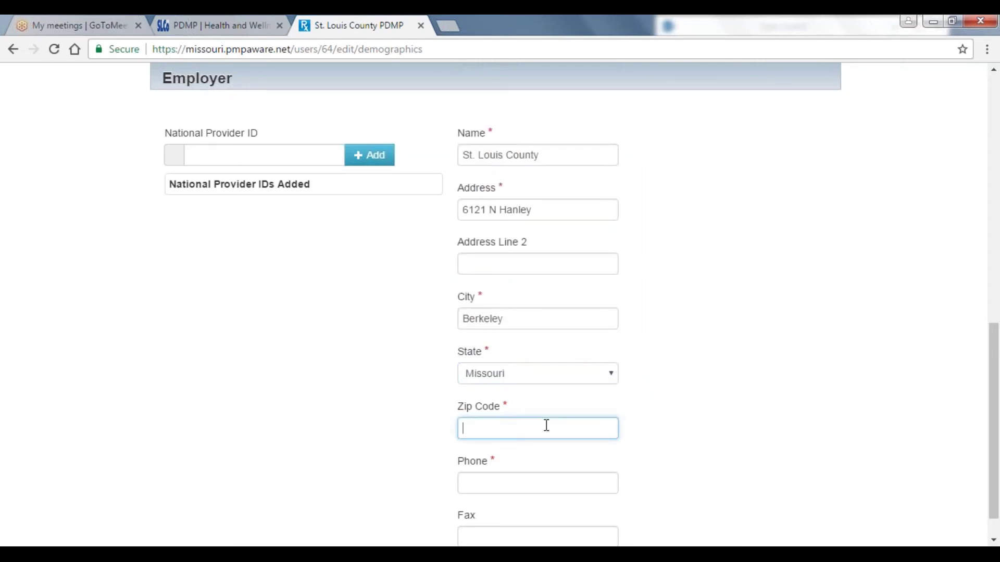
pyautogui.write('63134')
pyautogui.rightClick(527, 481)
pyautogui.click(527, 481)
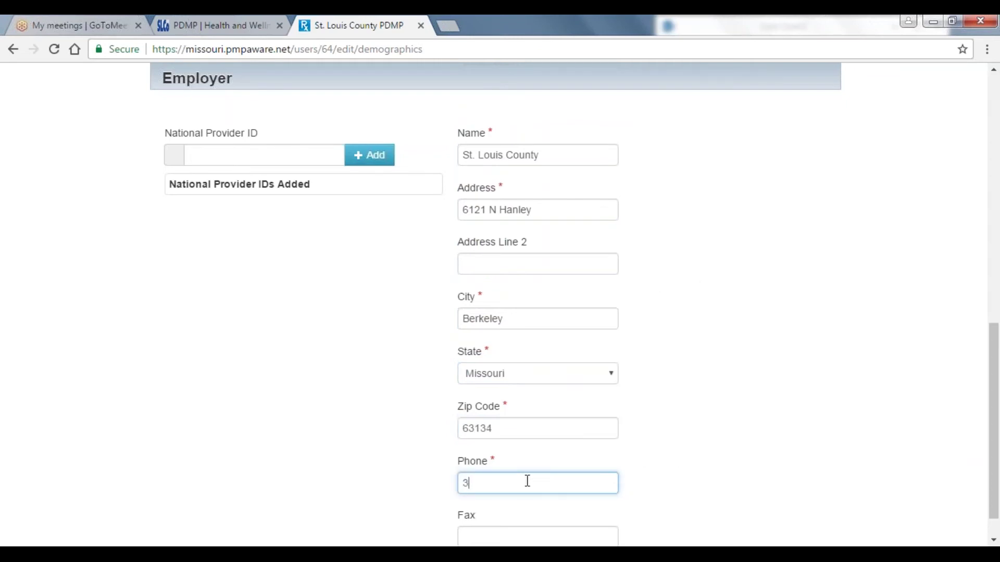
pyautogui.click(993, 542)
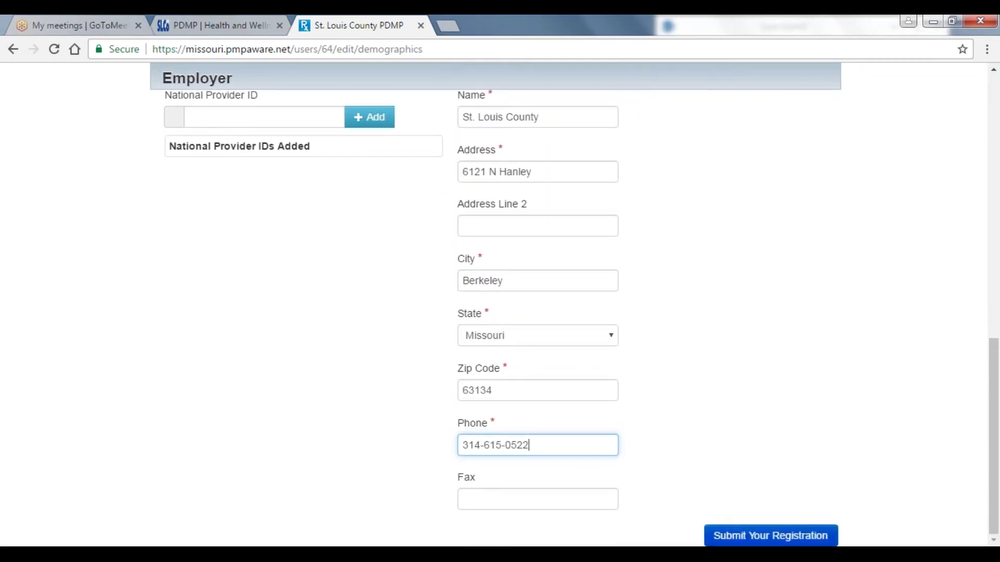
pyautogui.click(770, 536)
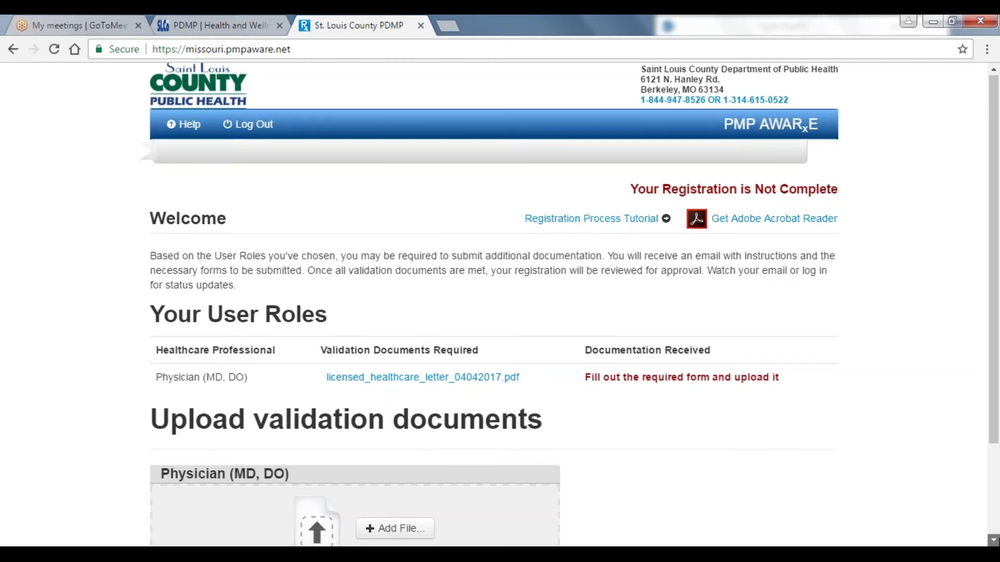
# - Scroll down to the Physician (MD, DO) validation document upload section
pyautogui.scroll(-2, 993, 540)
pyautogui.scroll(-1, 993, 541)
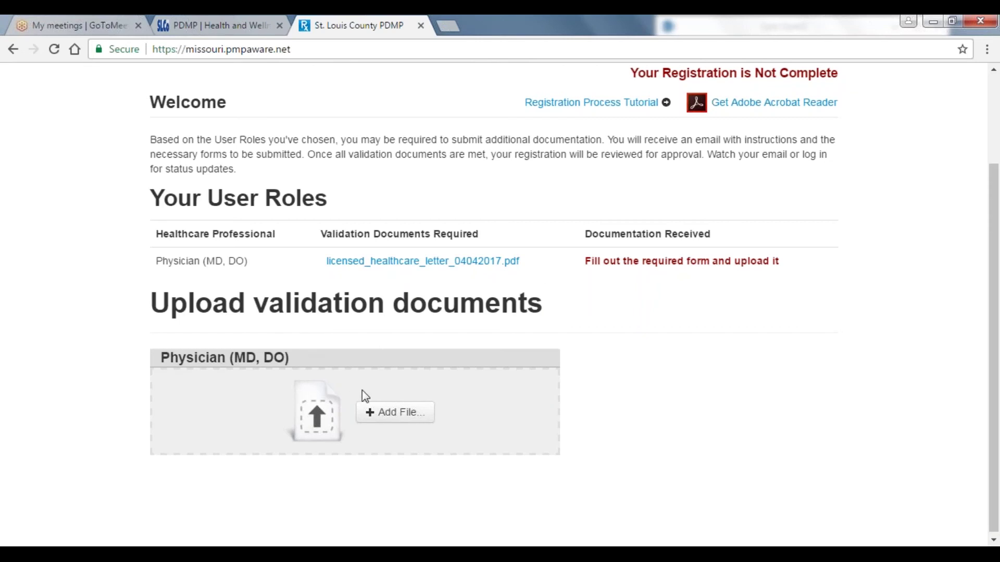
# - Upload aware_role_selection.png as the Physician (MD, DO) validation document
pyautogui.click(380, 412)
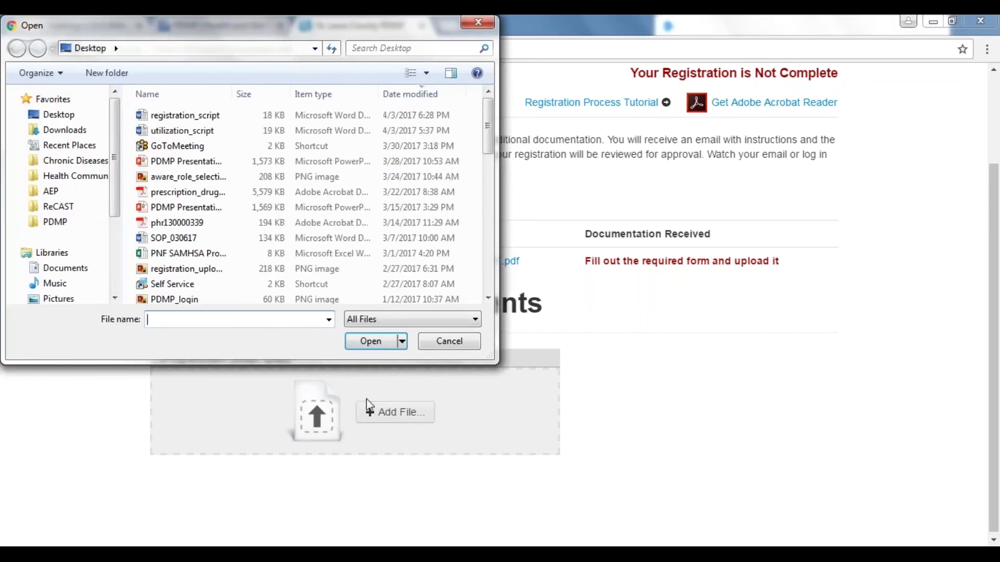
pyautogui.click(208, 179)
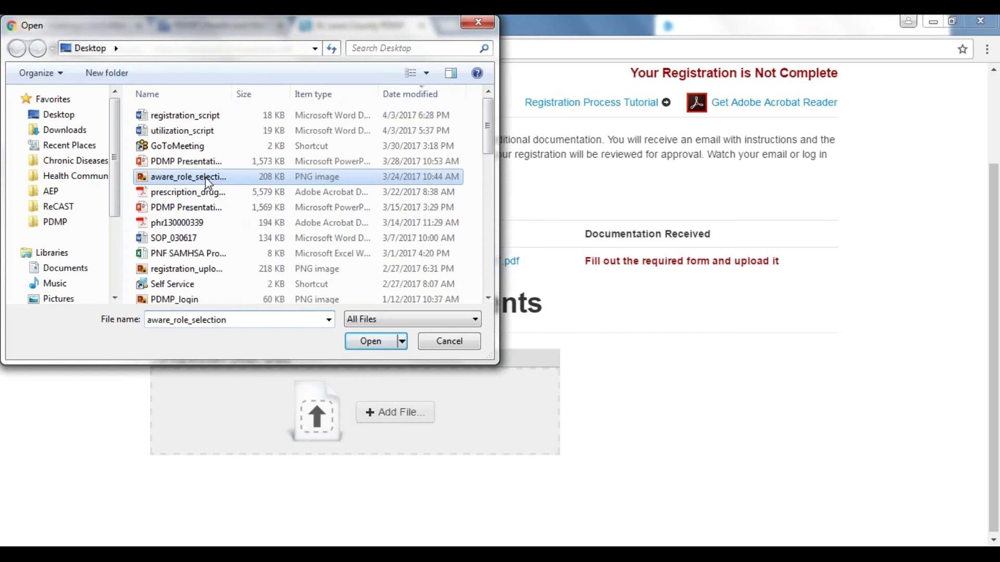
pyautogui.click(373, 342)
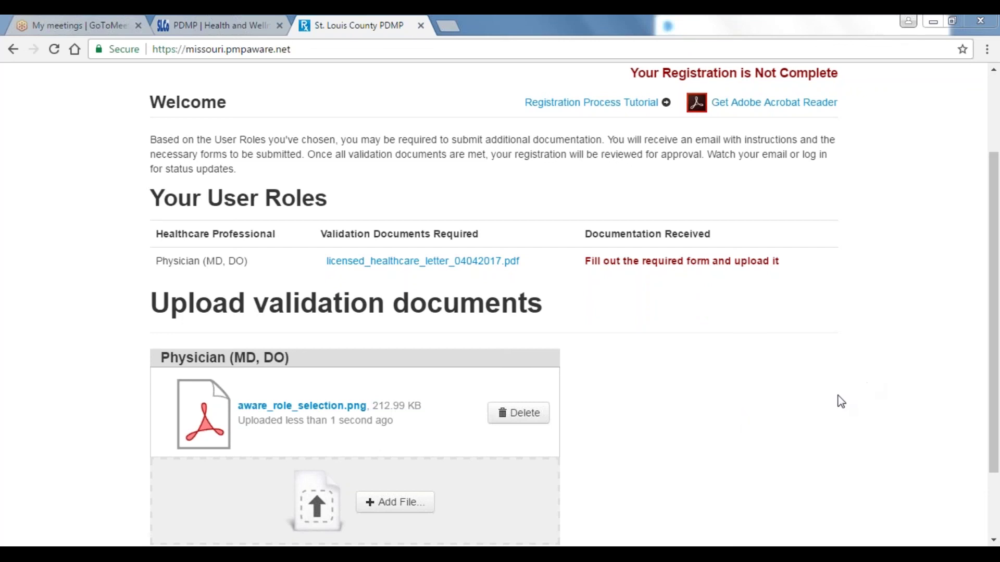
pyautogui.hotkey('alt', 'Tab')
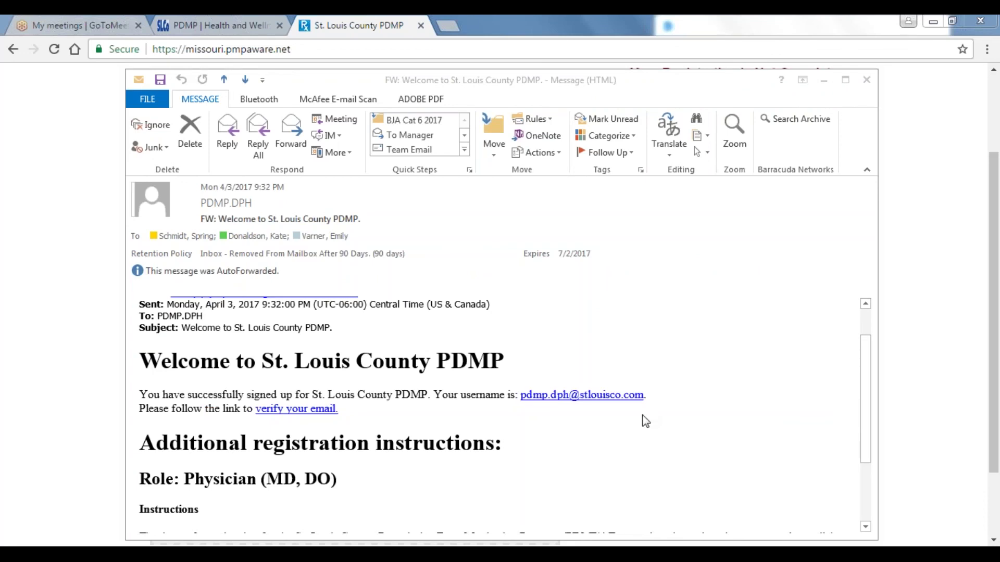
# - Follow the verify-your-email link in the Welcome to St. Louis County PDMP message
pyautogui.click(319, 410)
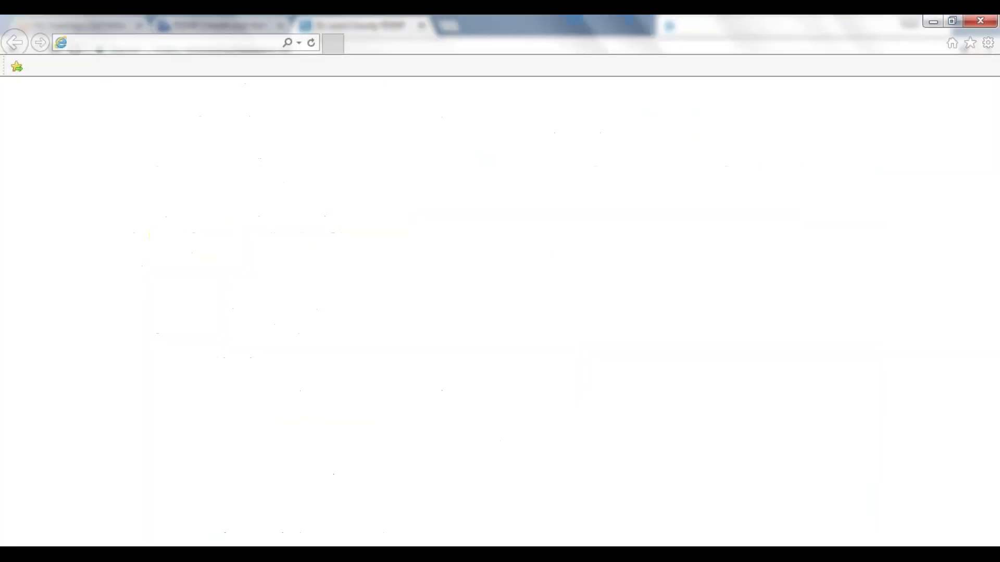